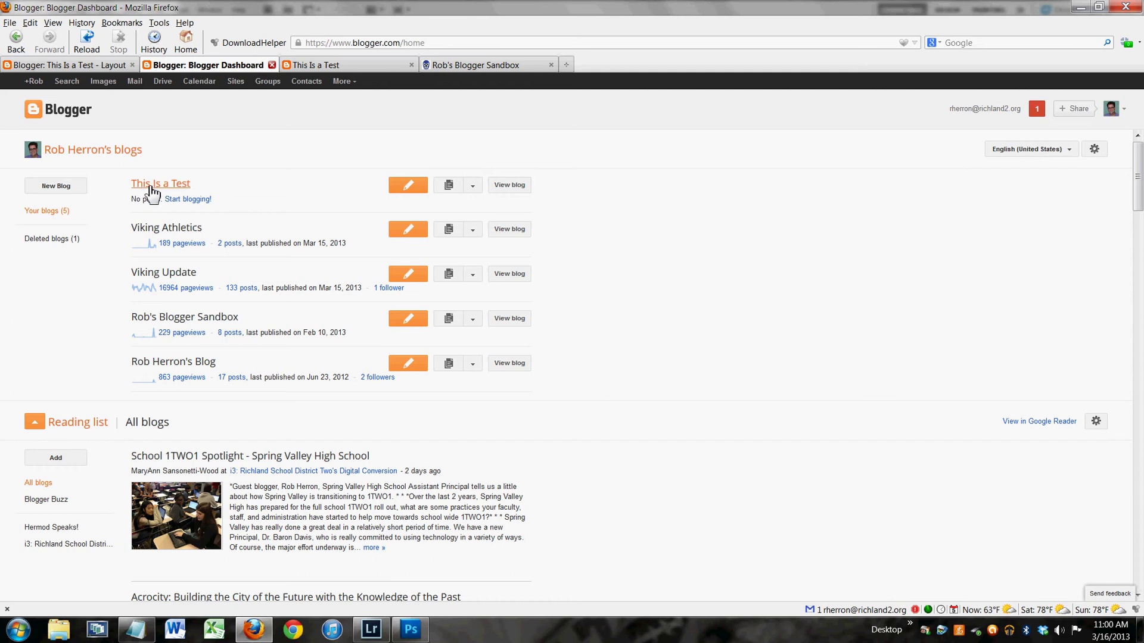
Step: Create a post in the This Is a Test blog titled "Sample Post #1" with the text "This is a sample post for my test blog."
left_click(410, 186)
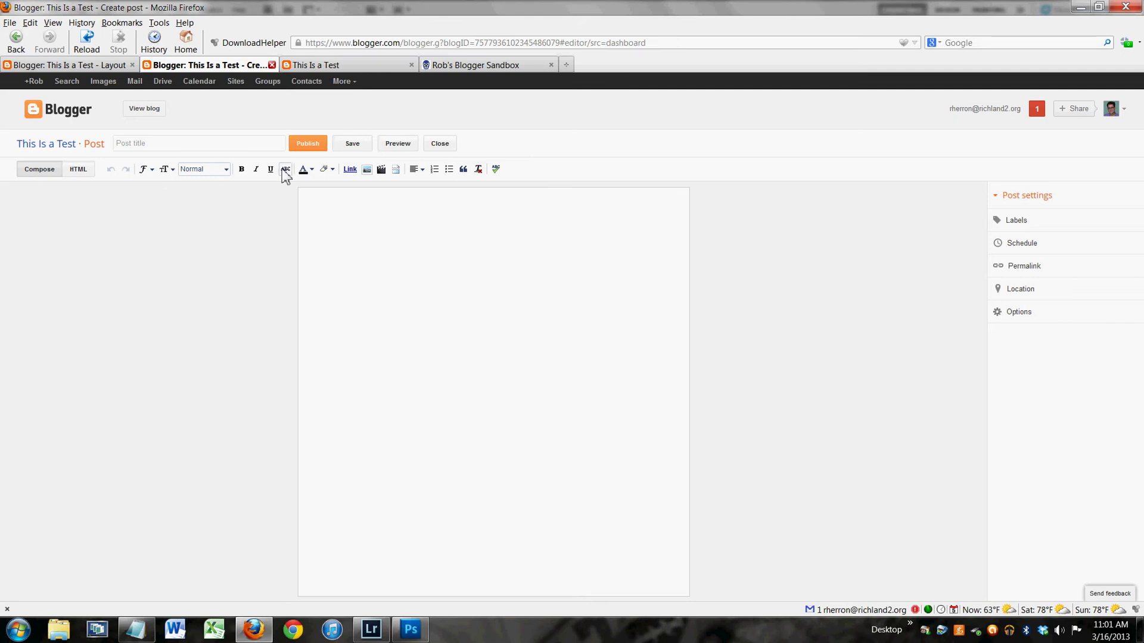
left_click(333, 214)
type("This is a sample post for my")
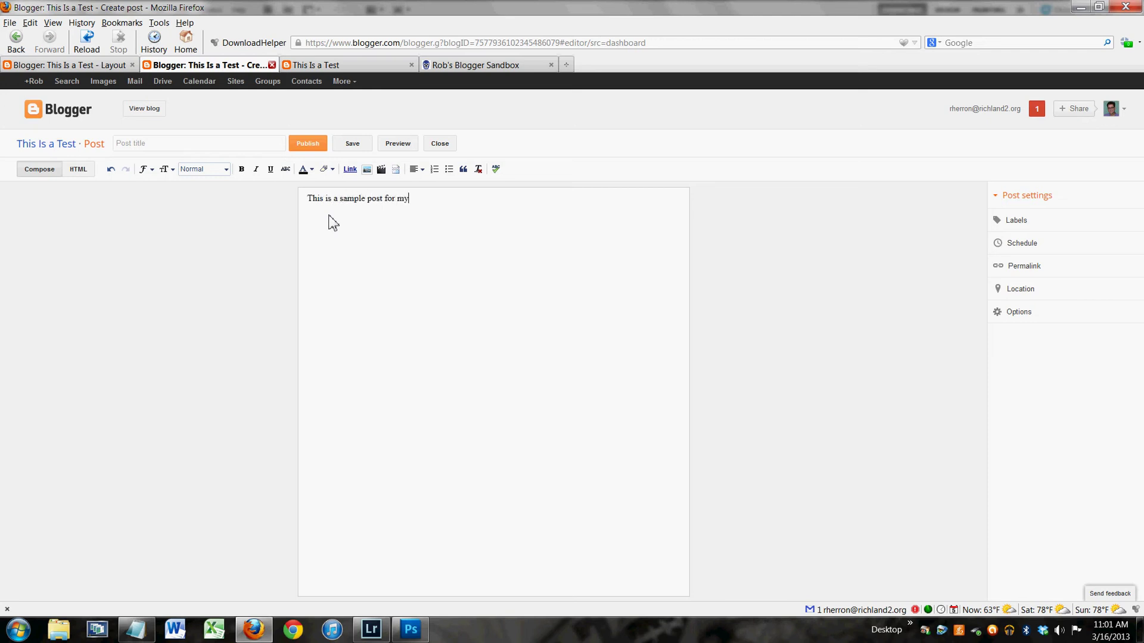
type(" test blog.")
left_click(203, 140)
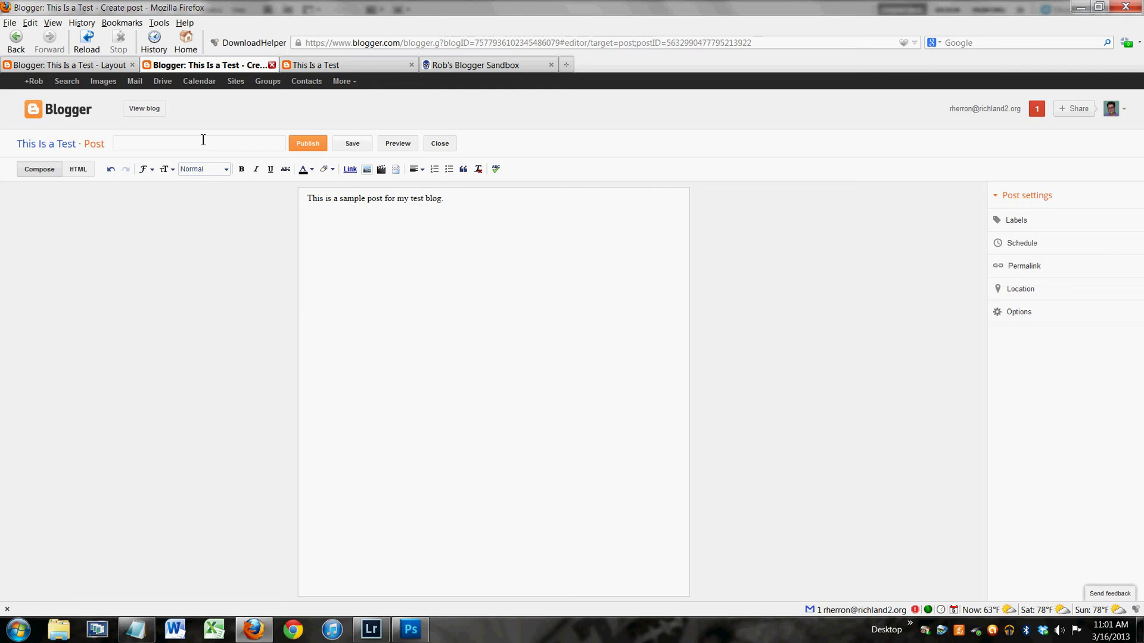
type("Sample Post #1")
Step: Publish the sample post and decline sharing it on Google+
left_click(318, 146)
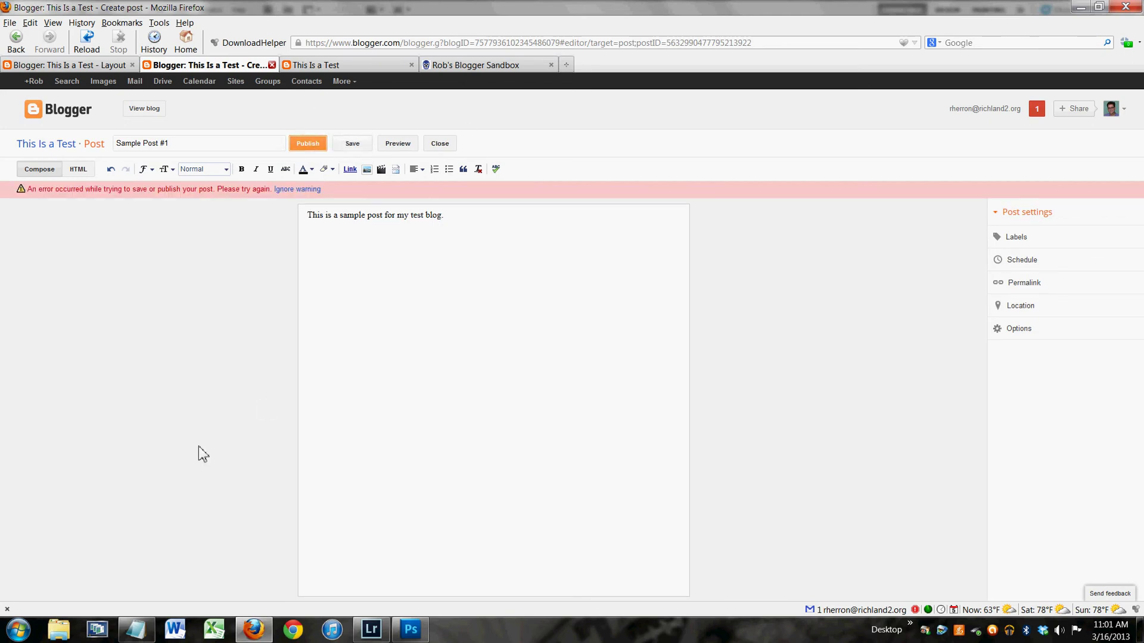
left_click(489, 228)
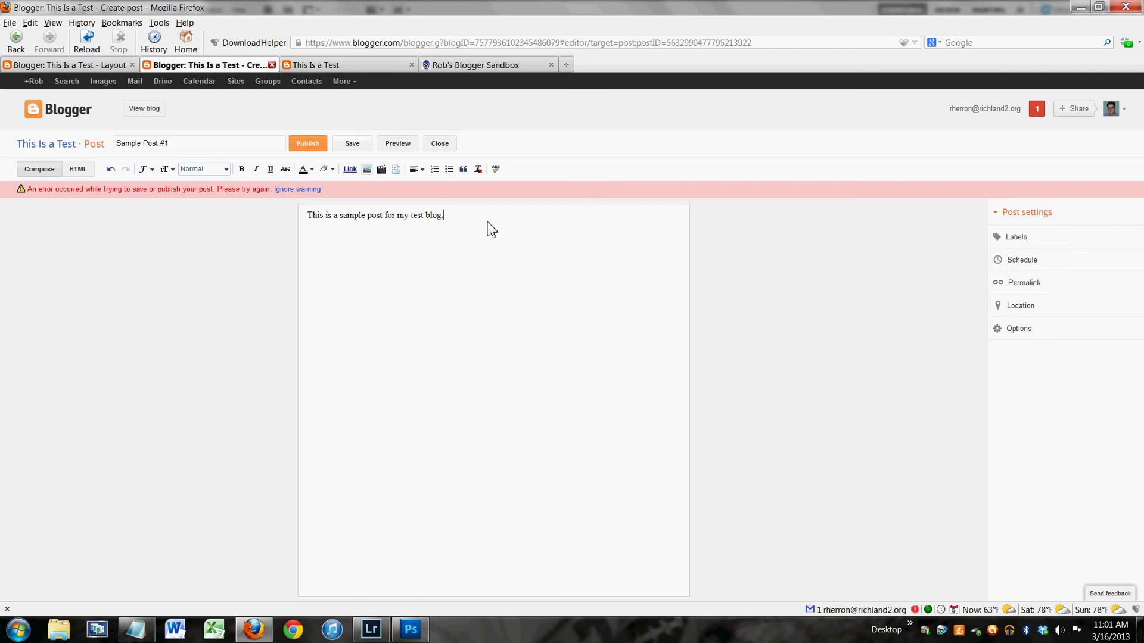
left_click(306, 144)
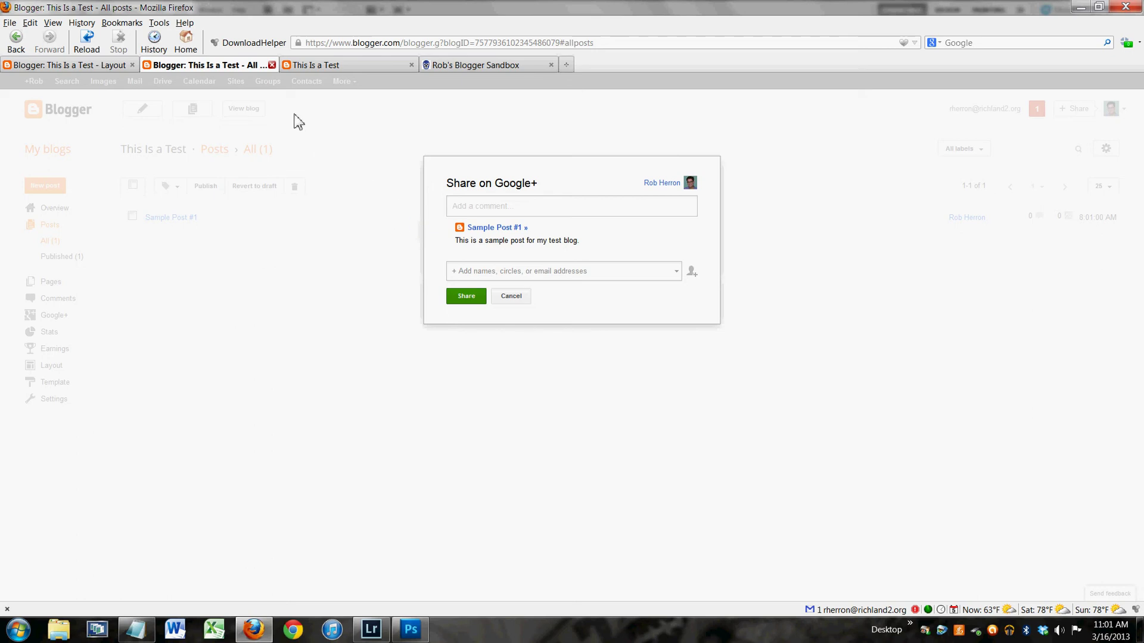
left_click(510, 296)
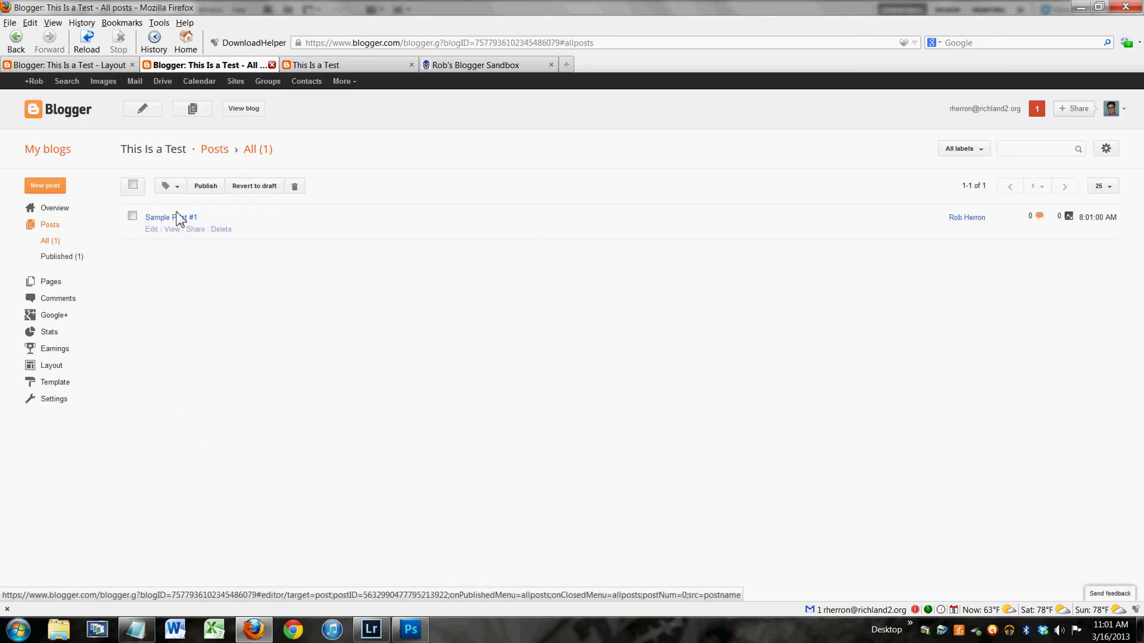
Step: View the published post on the live blog, then close the blog pages
left_click(253, 114)
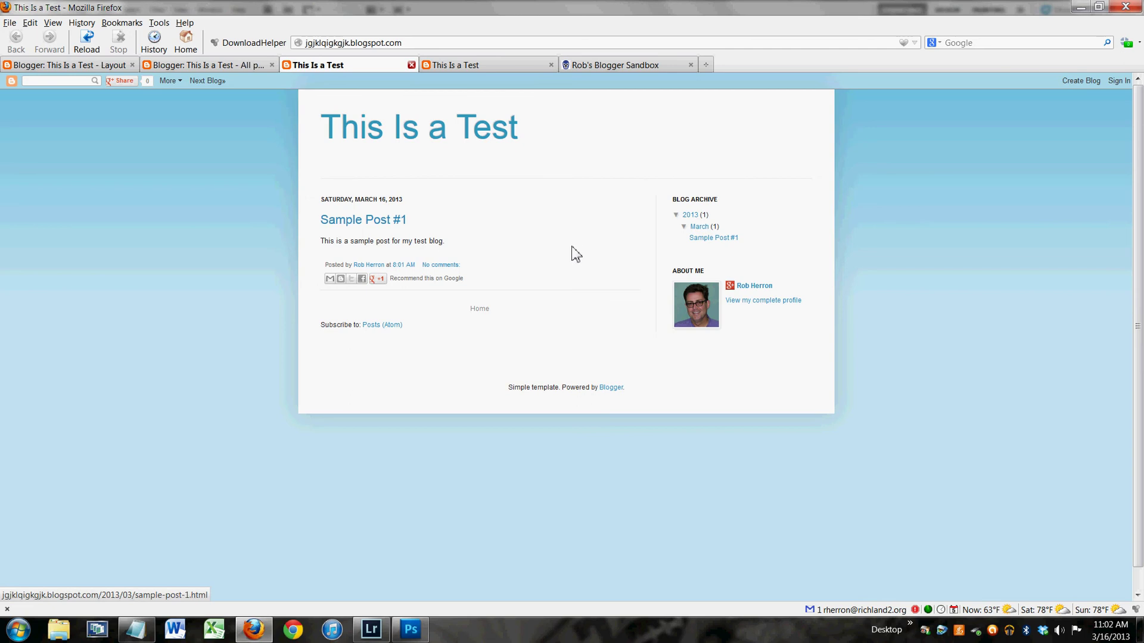
left_click(551, 65)
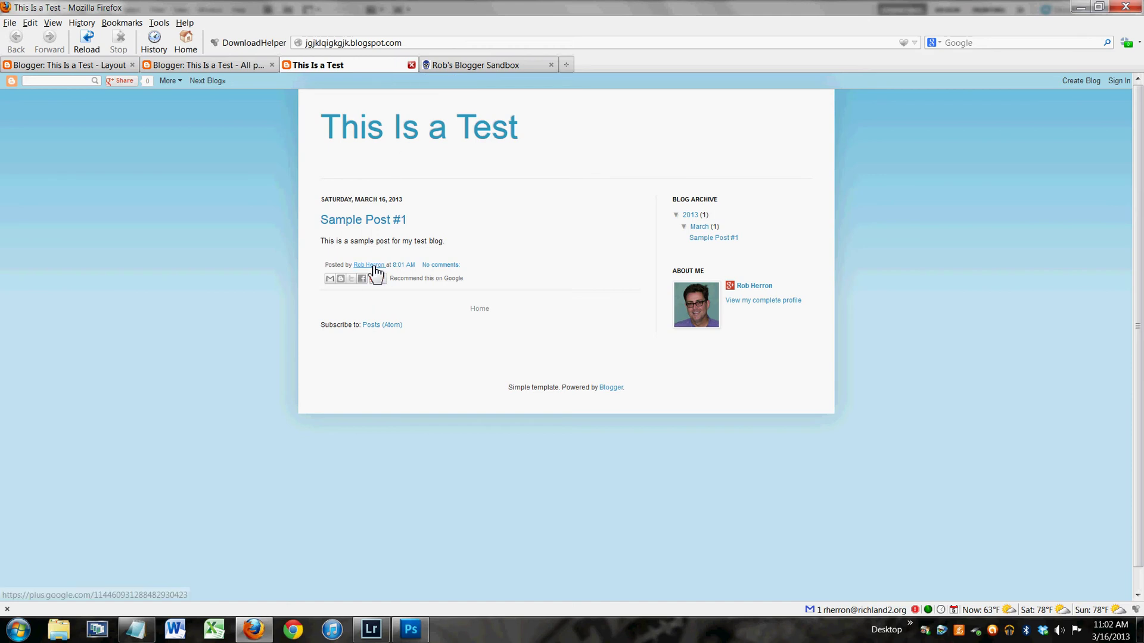
left_click(411, 64)
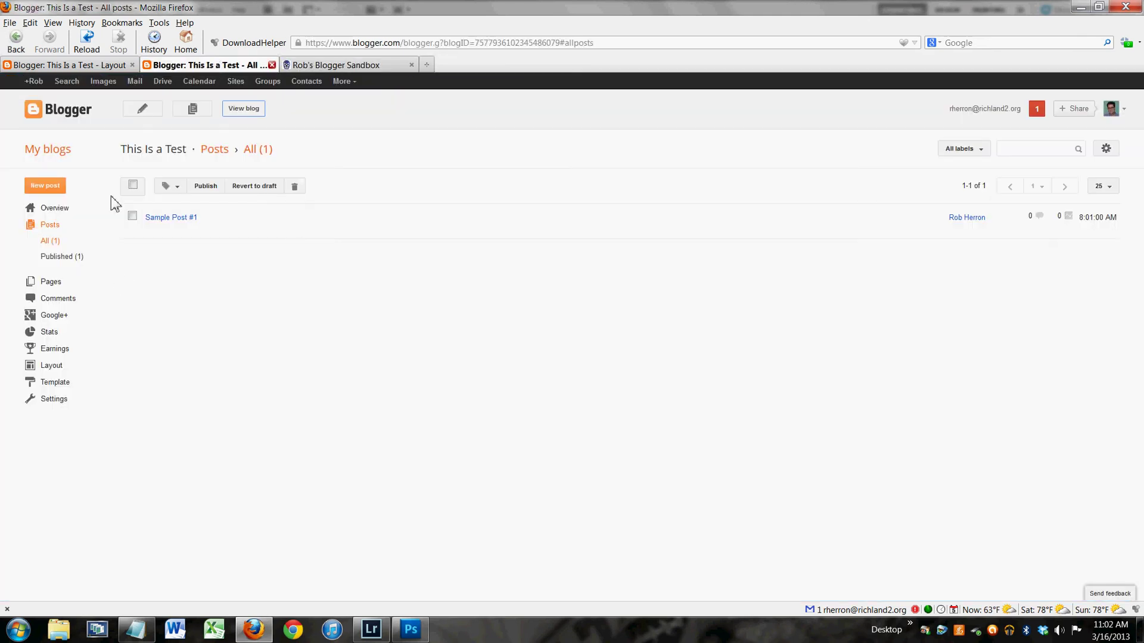
Step: Return to the blog dashboard and open the layout of the This Is a Test blog
left_click(76, 113)
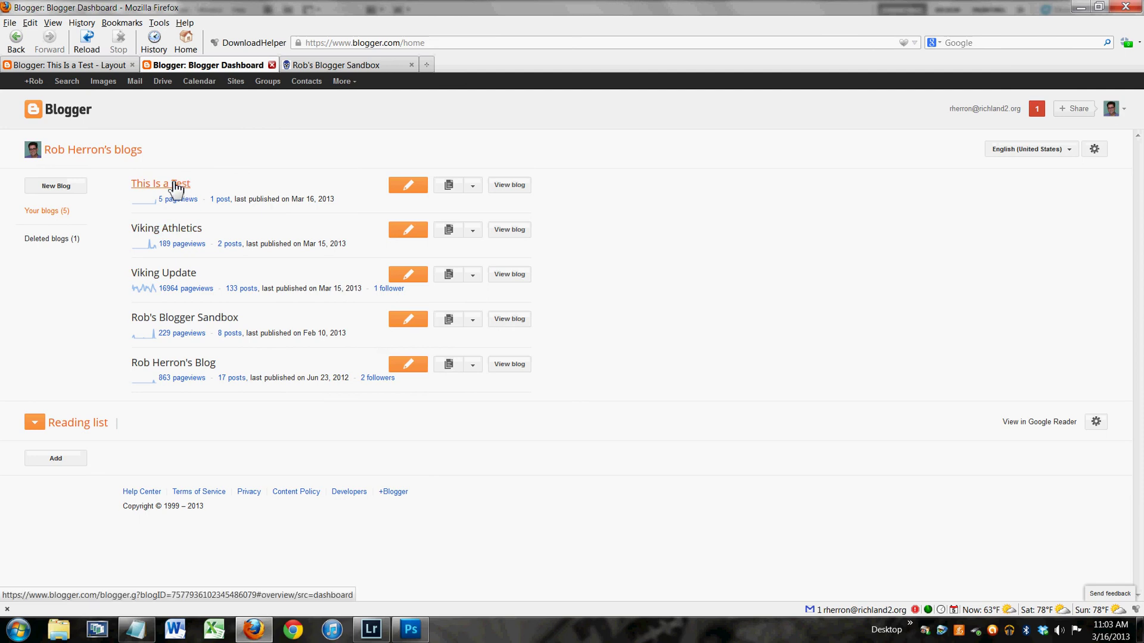
left_click(176, 189)
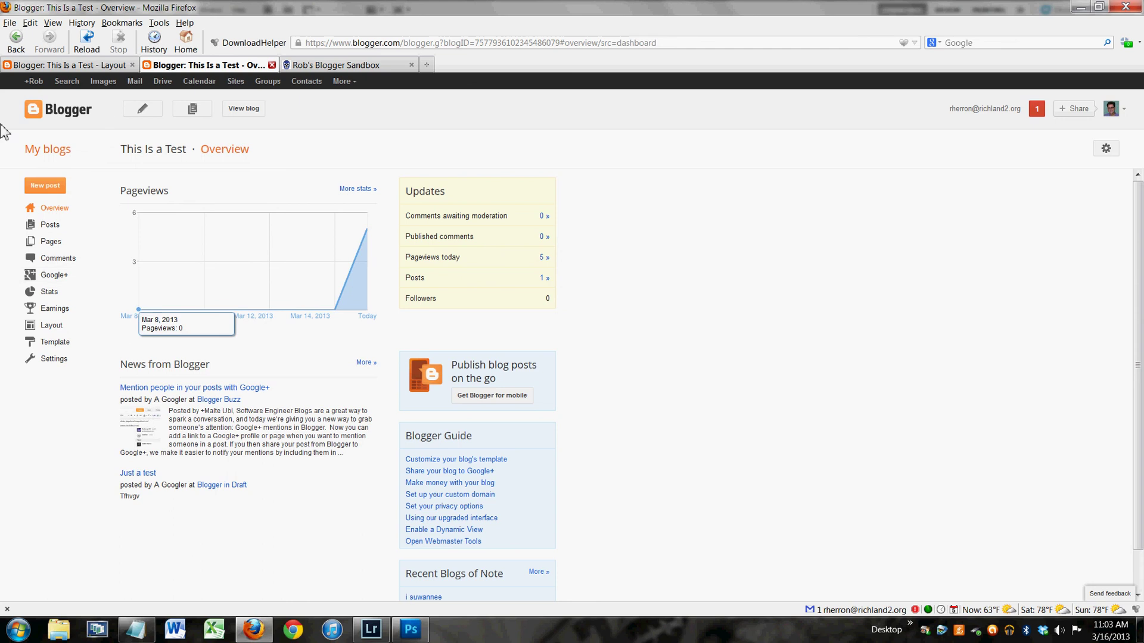
left_click(55, 326)
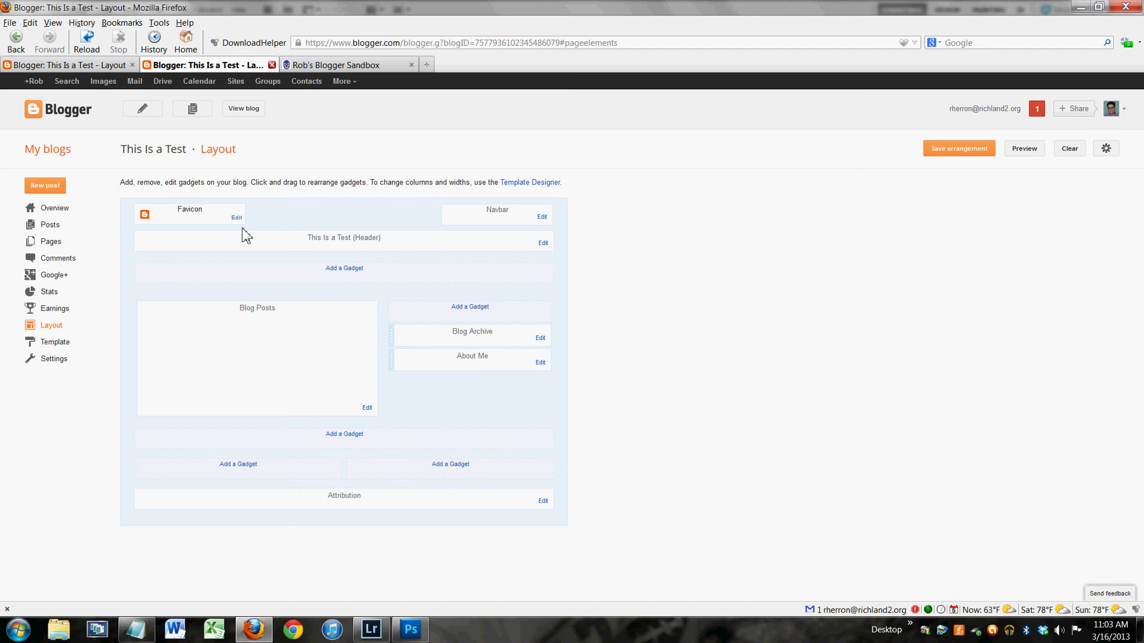
Step: Turn off the "Posted by" author line in the Blog Posts gadget's settings and save the change
left_click(367, 408)
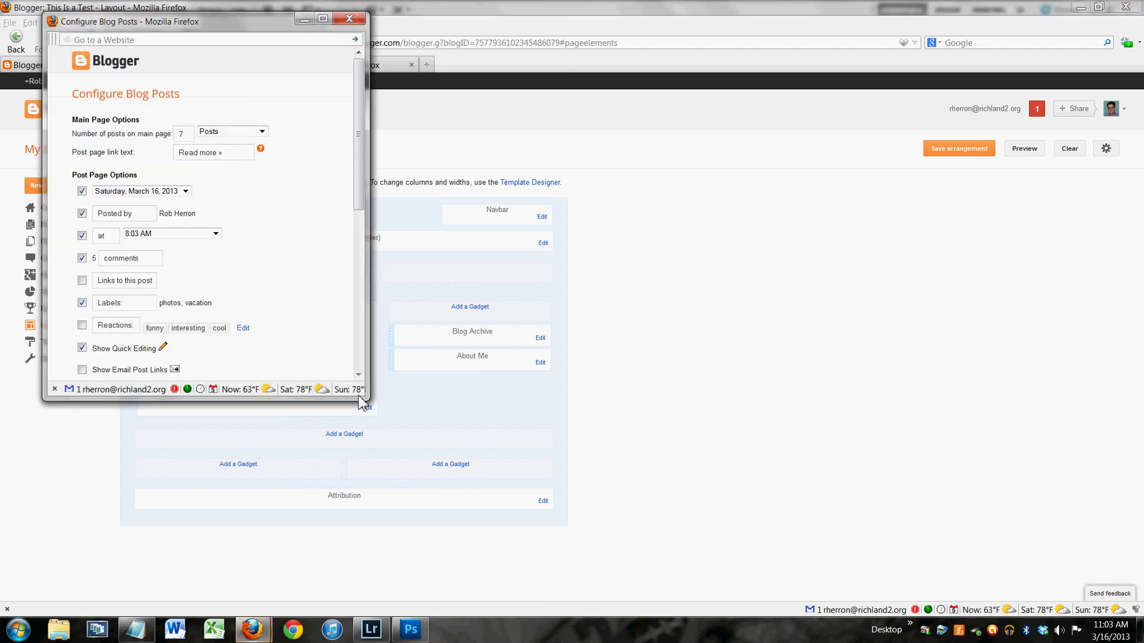
left_click_drag(367, 404, 479, 588)
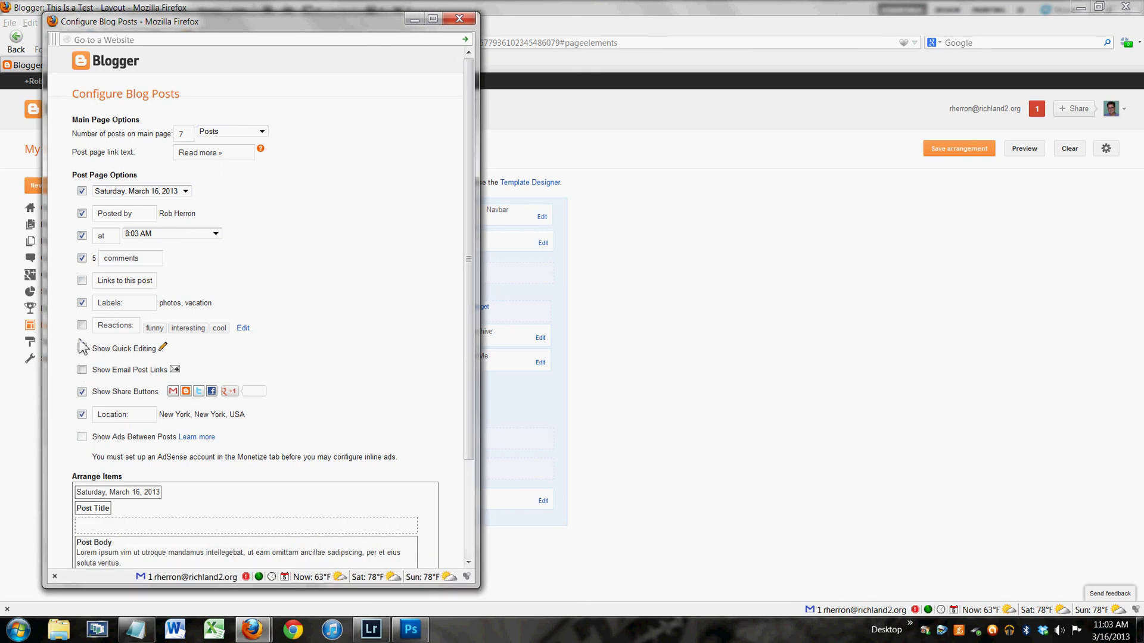
left_click(82, 215)
scroll(298, 230, "down", 3)
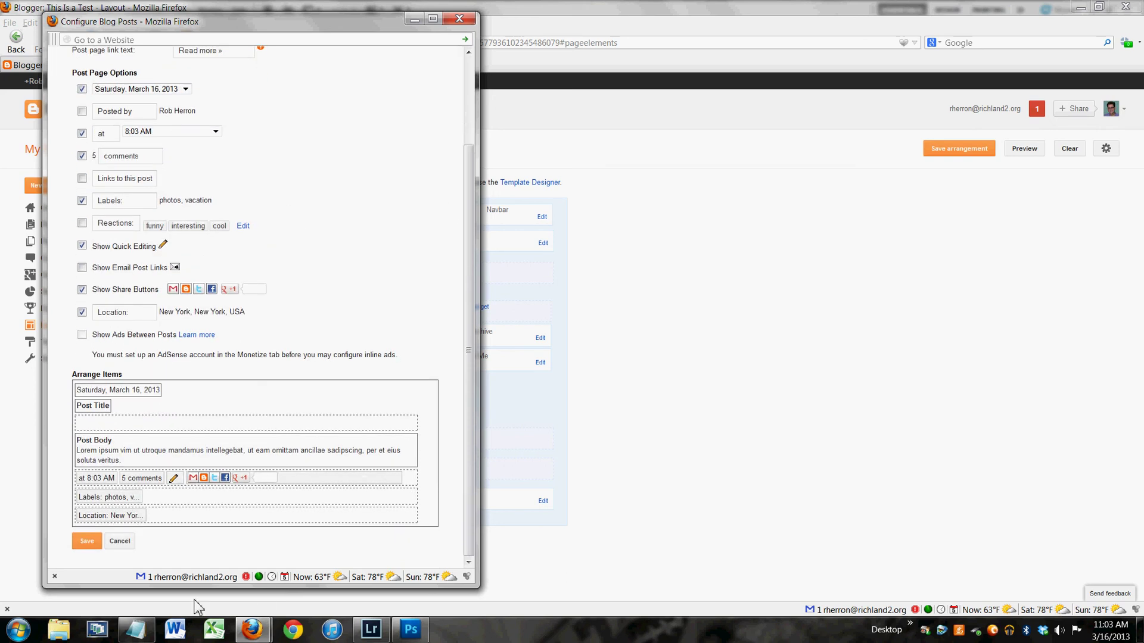
left_click(89, 542)
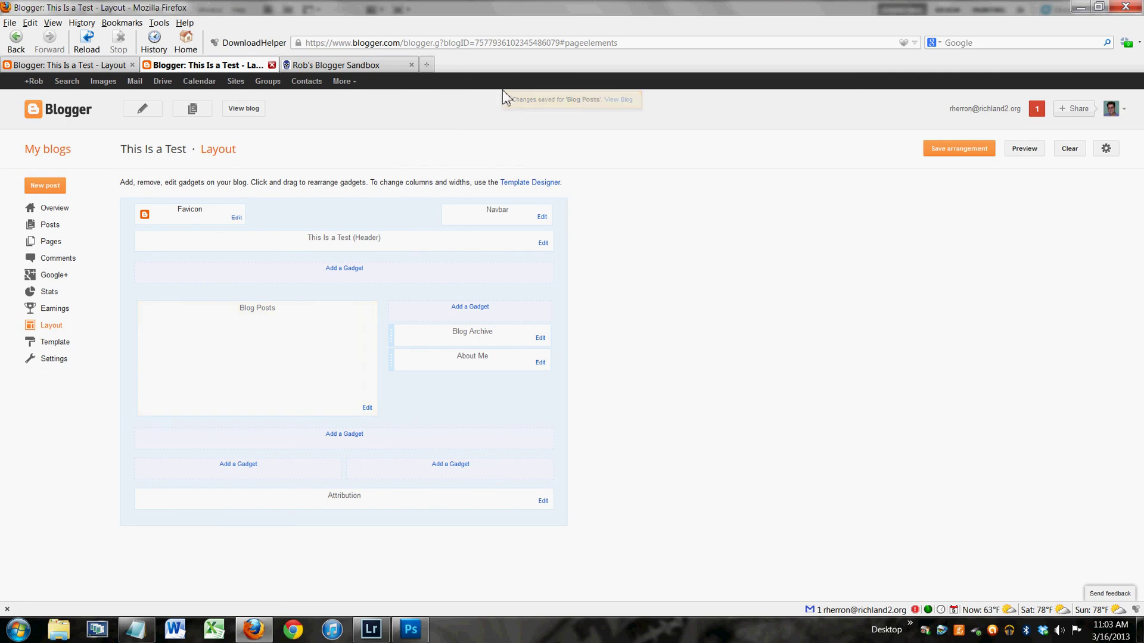
Step: Check the post footer on the live test blog, compare its header with the sandbox blog's, and return to the layout
left_click(246, 109)
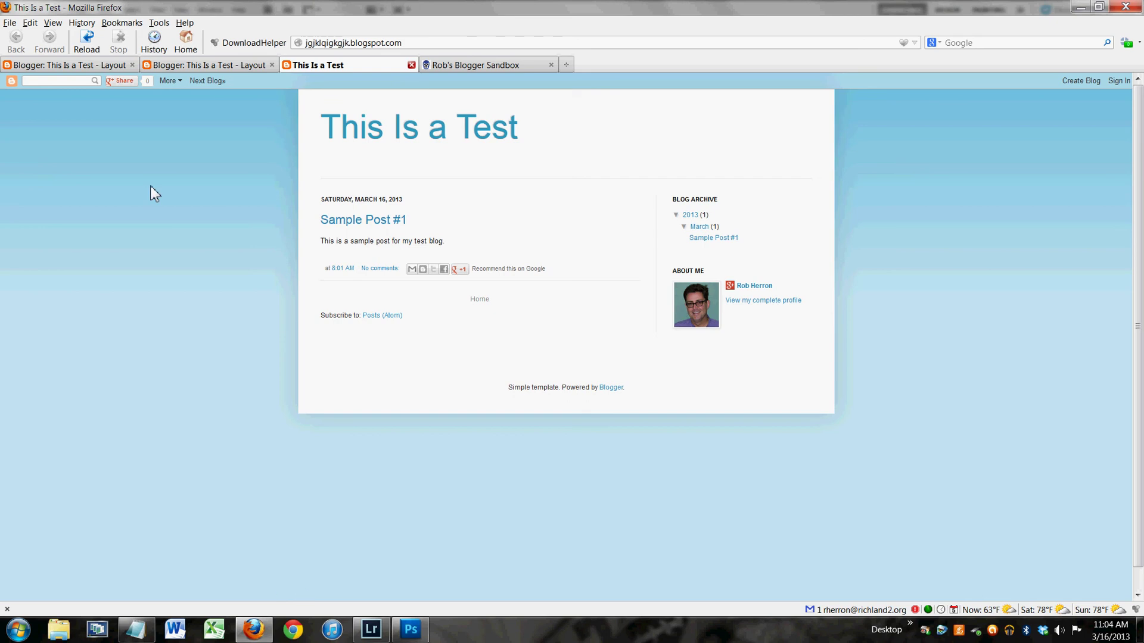
left_click(412, 66)
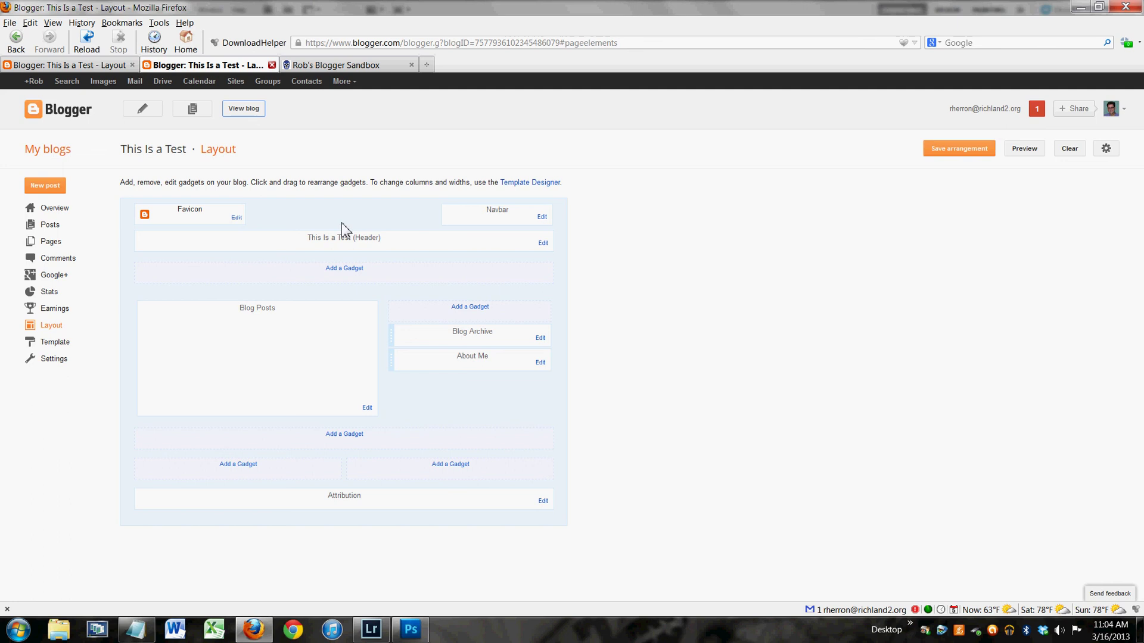
left_click(252, 111)
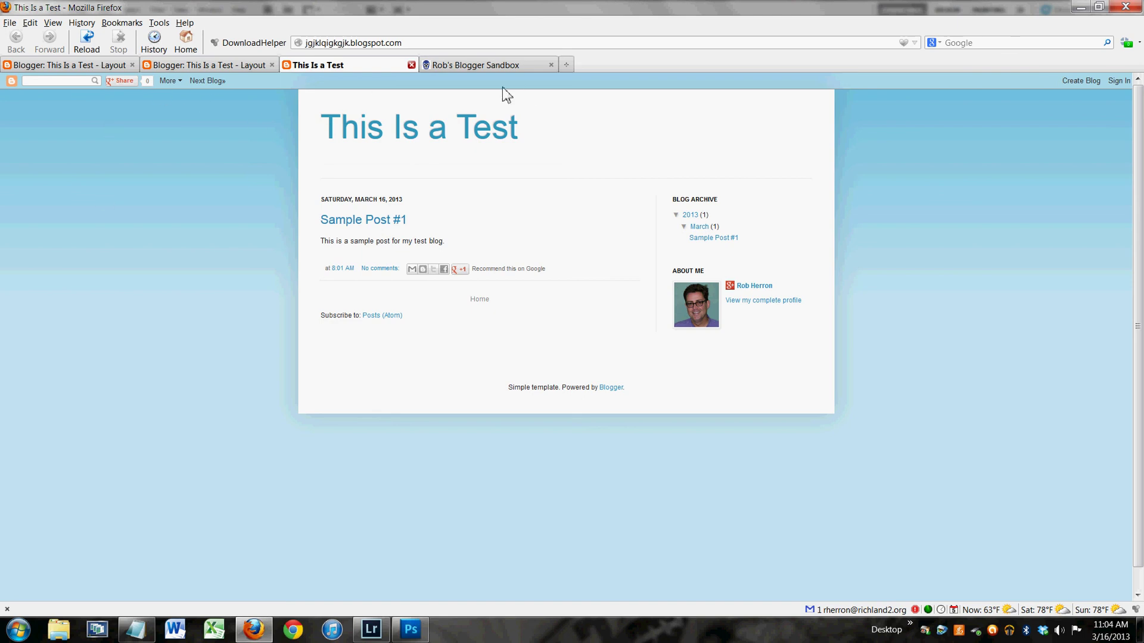
left_click(493, 67)
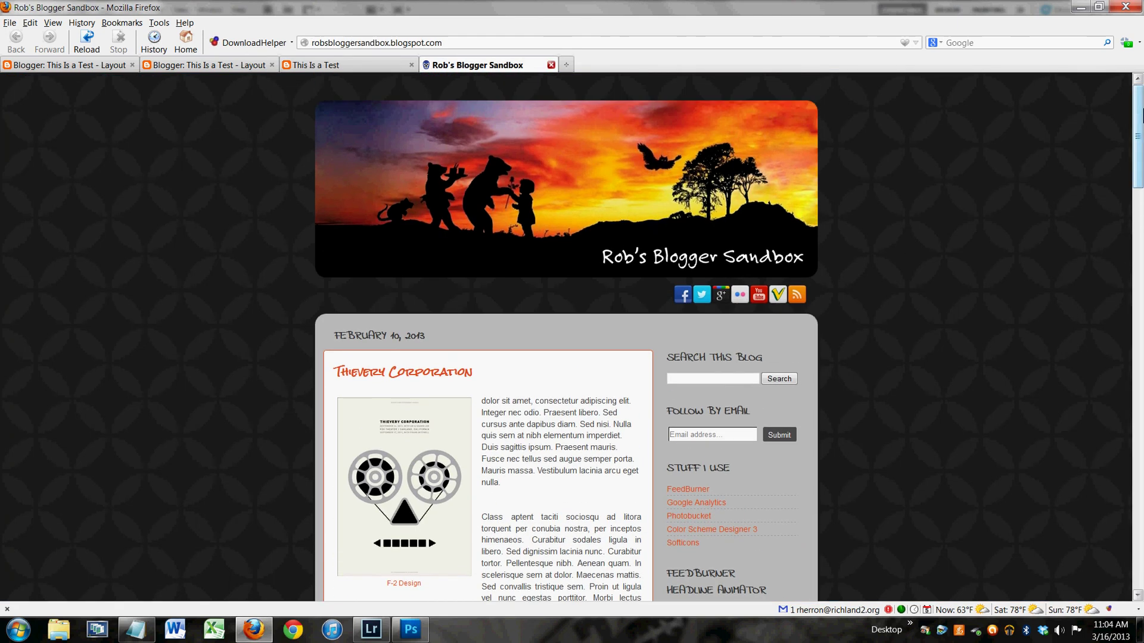
scroll(695, 128, "down", 1)
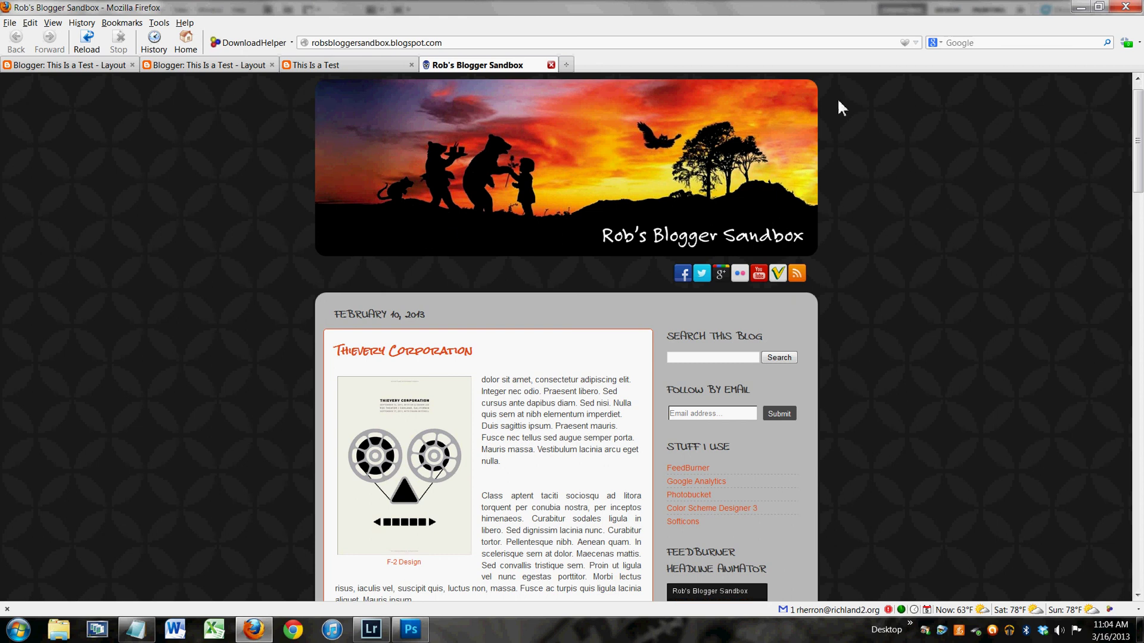
left_click(371, 67)
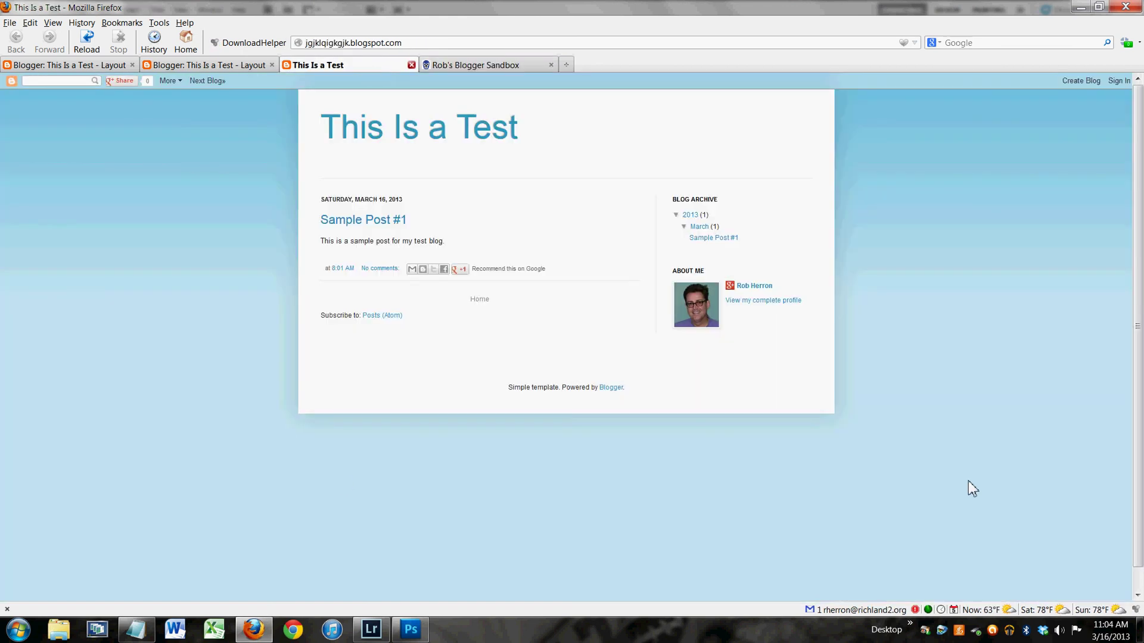
left_click(411, 65)
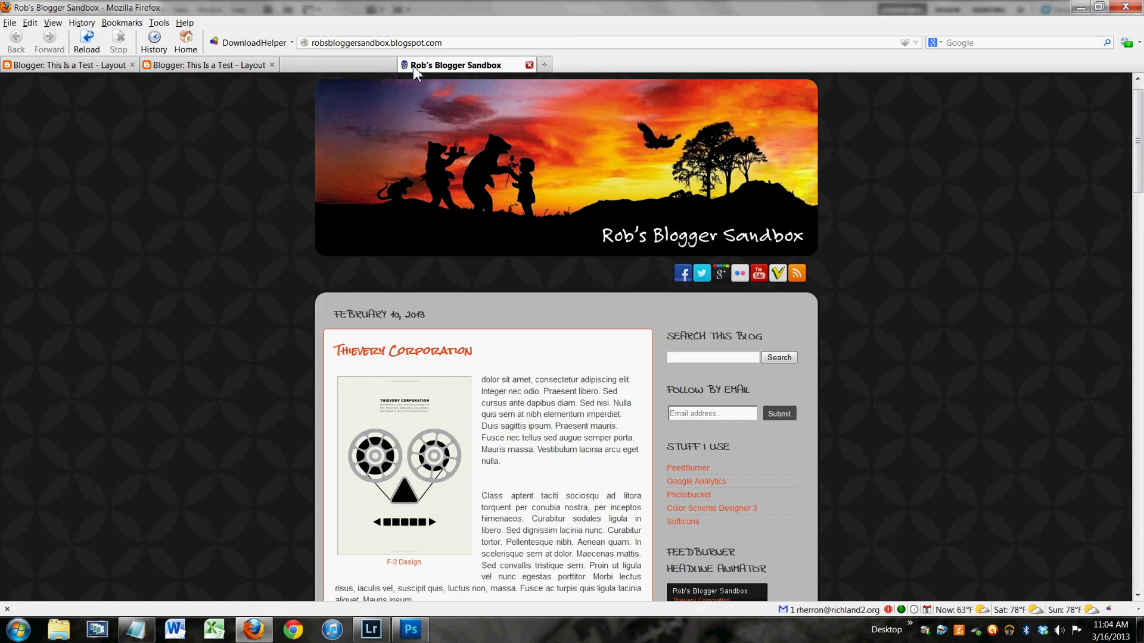
left_click(188, 64)
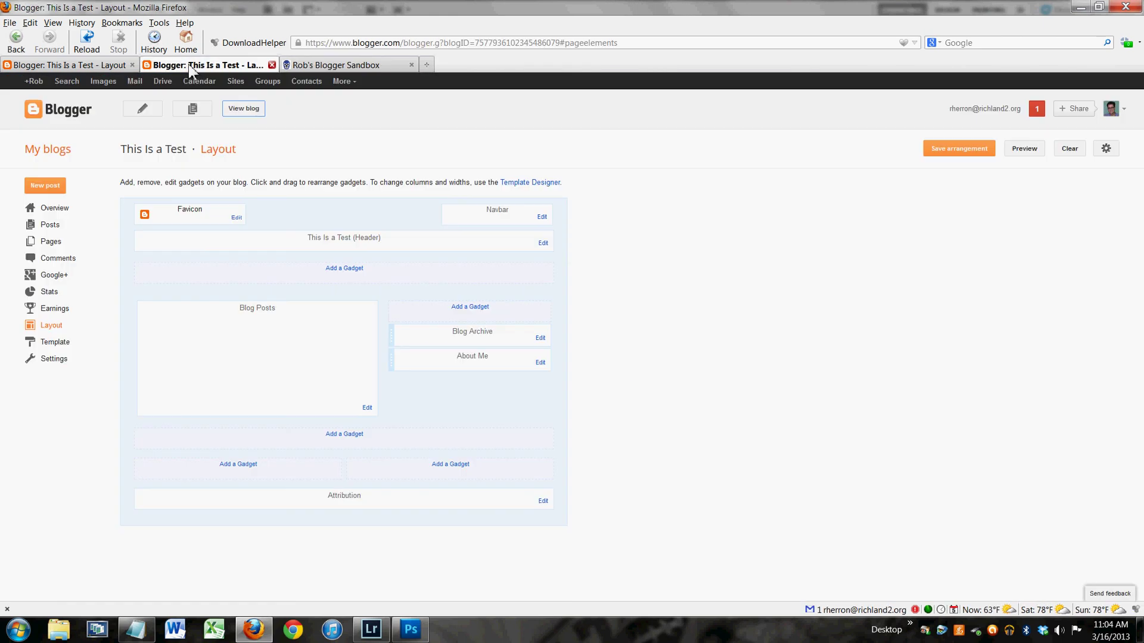
Step: Upload the Header image from the Sandbox Stuff folder as the blog's header image
left_click(543, 243)
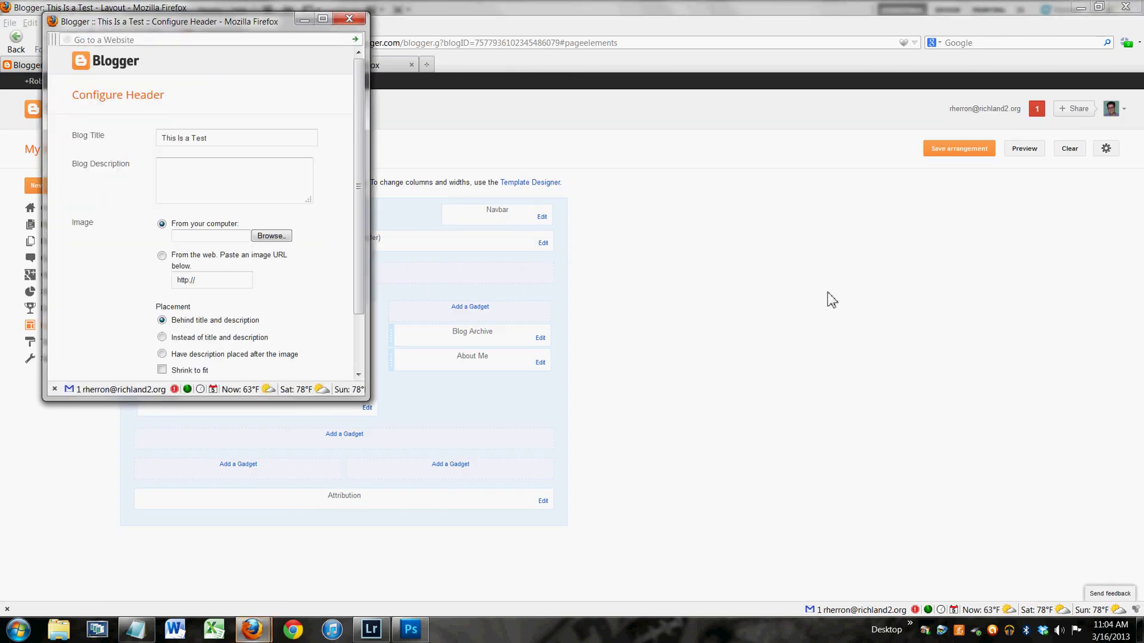
left_click(275, 236)
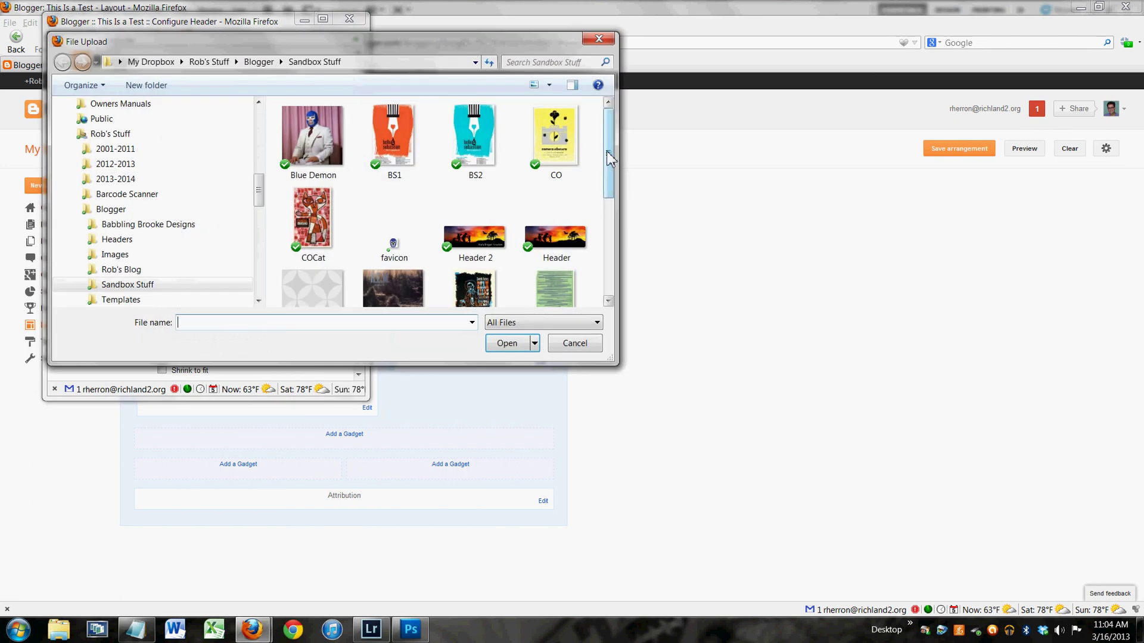
left_click(566, 244)
left_click(520, 349)
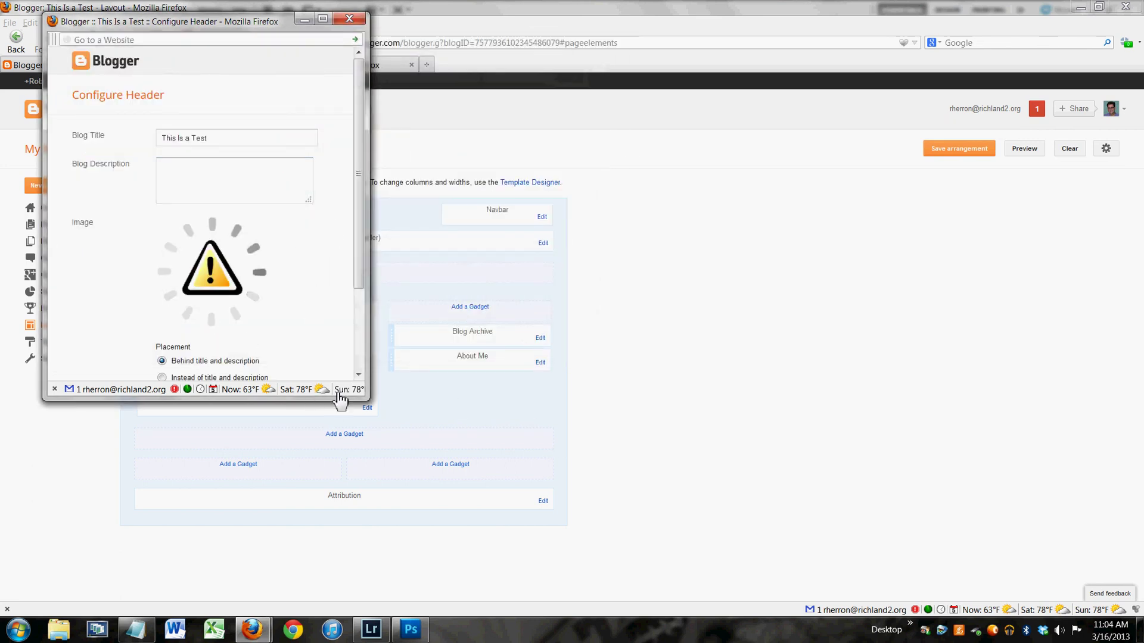
Step: Place the header image instead of title and description, add the description "This is a test blog that I will delete later.", and save
left_click_drag(360, 242, 531, 484)
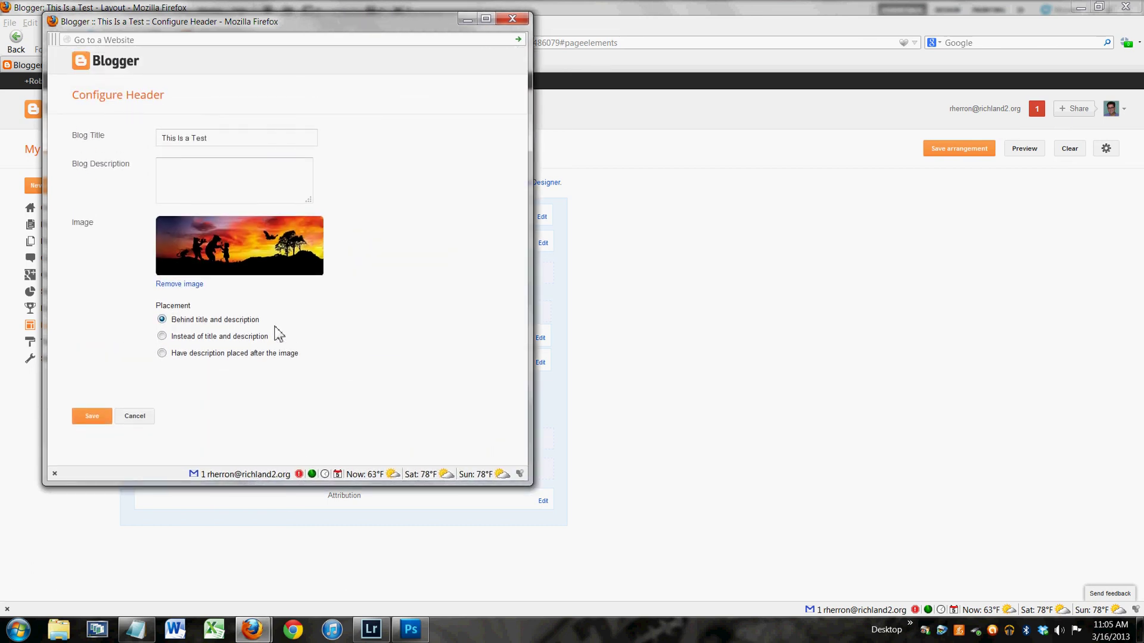
left_click(162, 335)
left_click(197, 178)
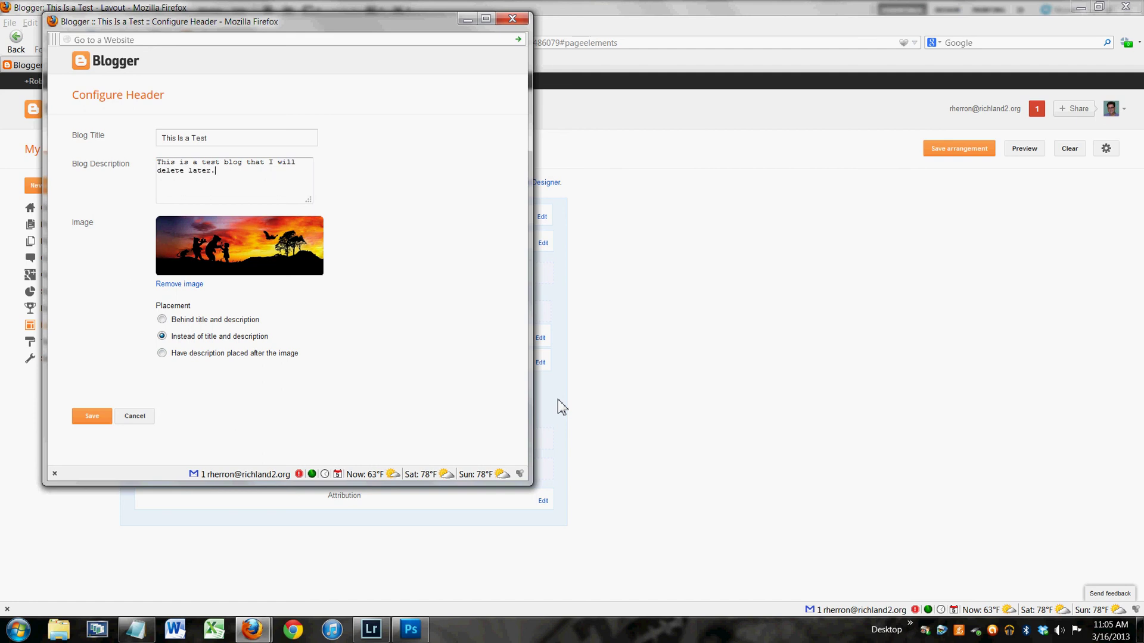
left_click(92, 416)
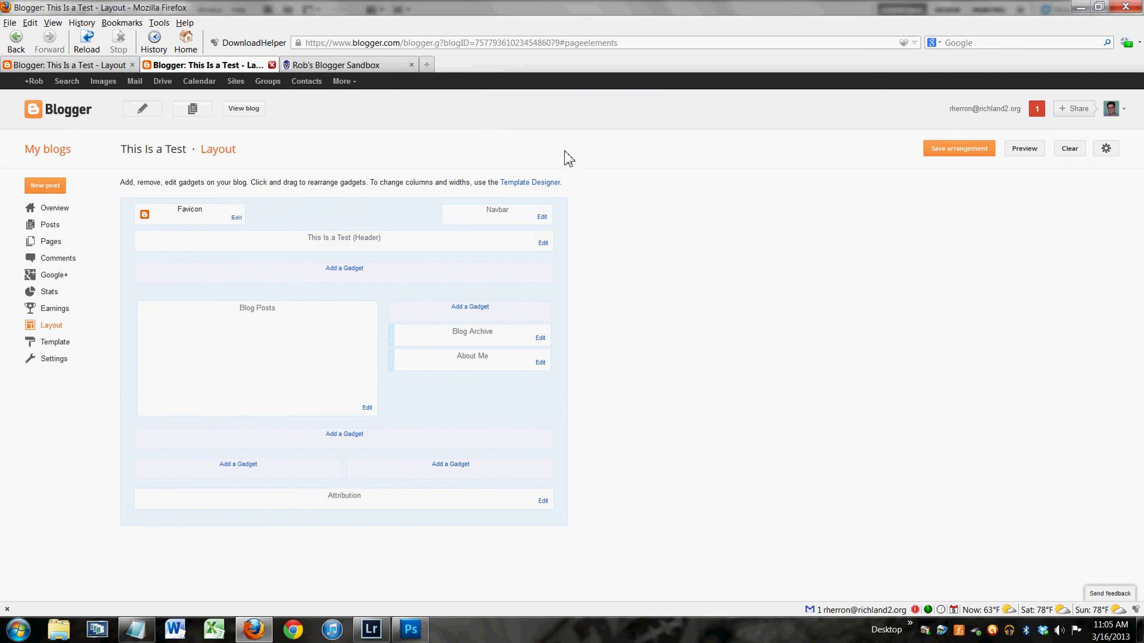
Step: View the header image on the live blog and return to the layout
left_click(246, 112)
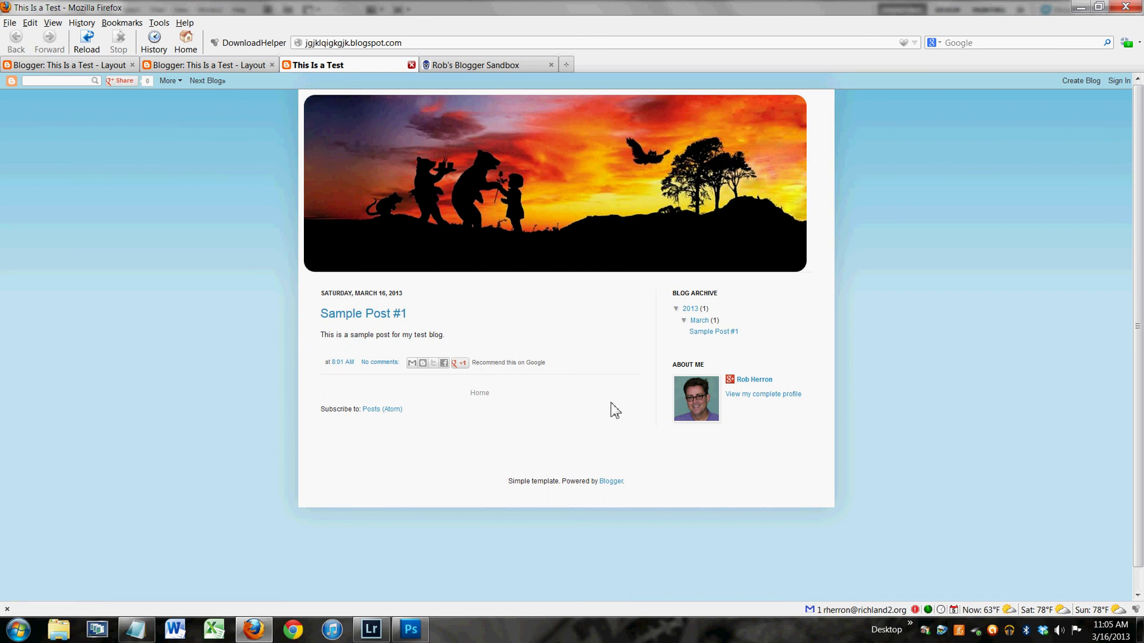
left_click(203, 65)
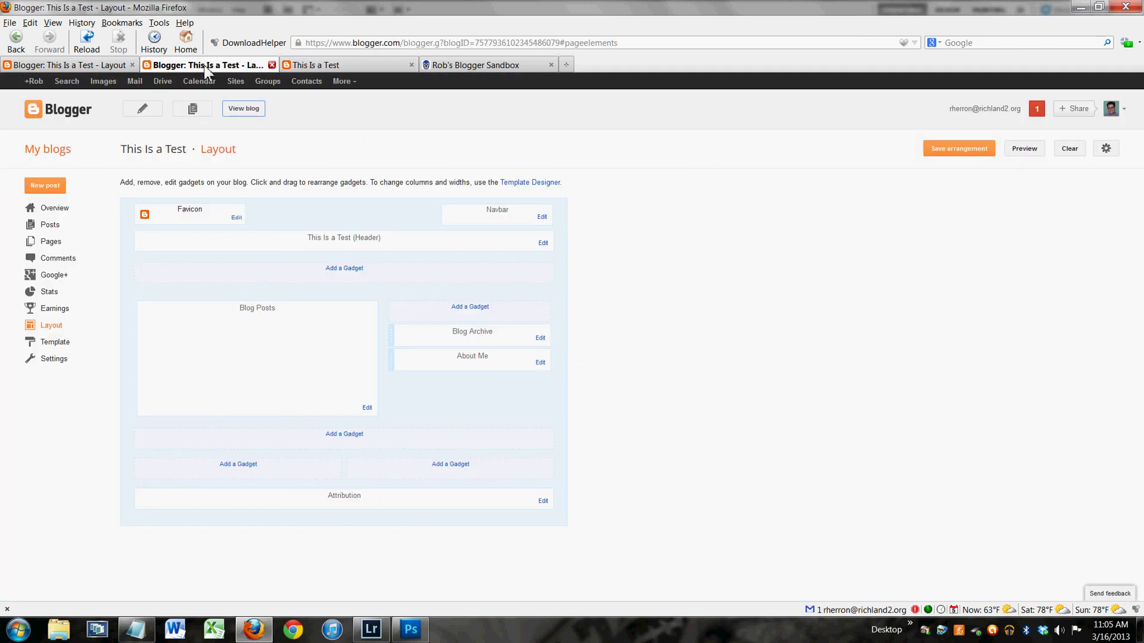
Step: Configure the Blog Posts gadget to hide the post time and comments, show email post links, and save the changes
left_click(369, 408)
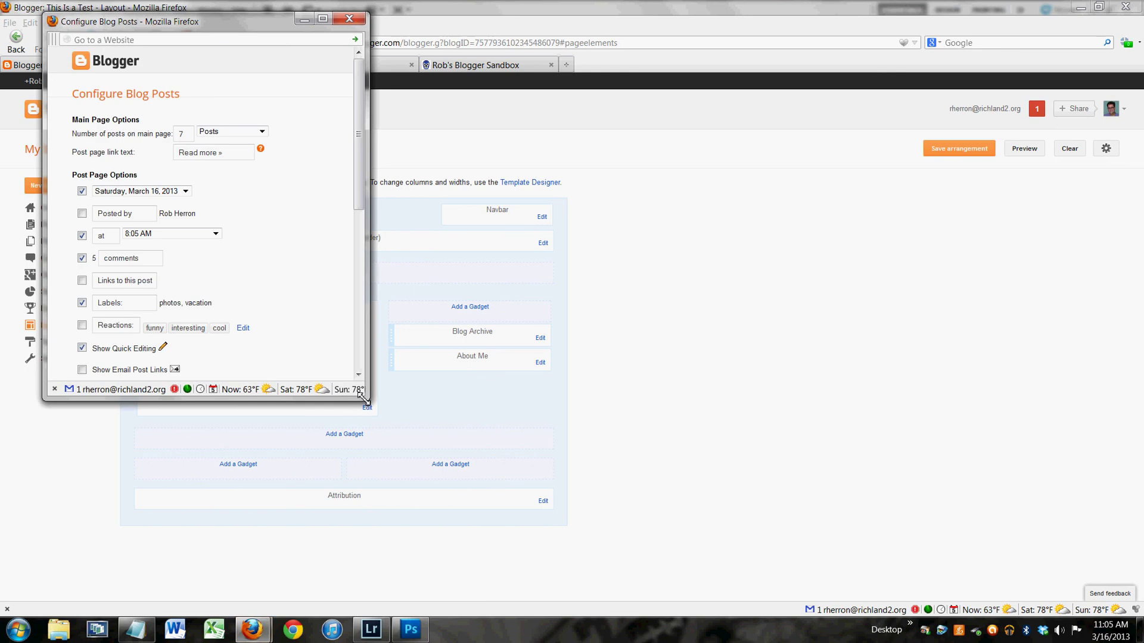
left_click_drag(362, 396, 485, 532)
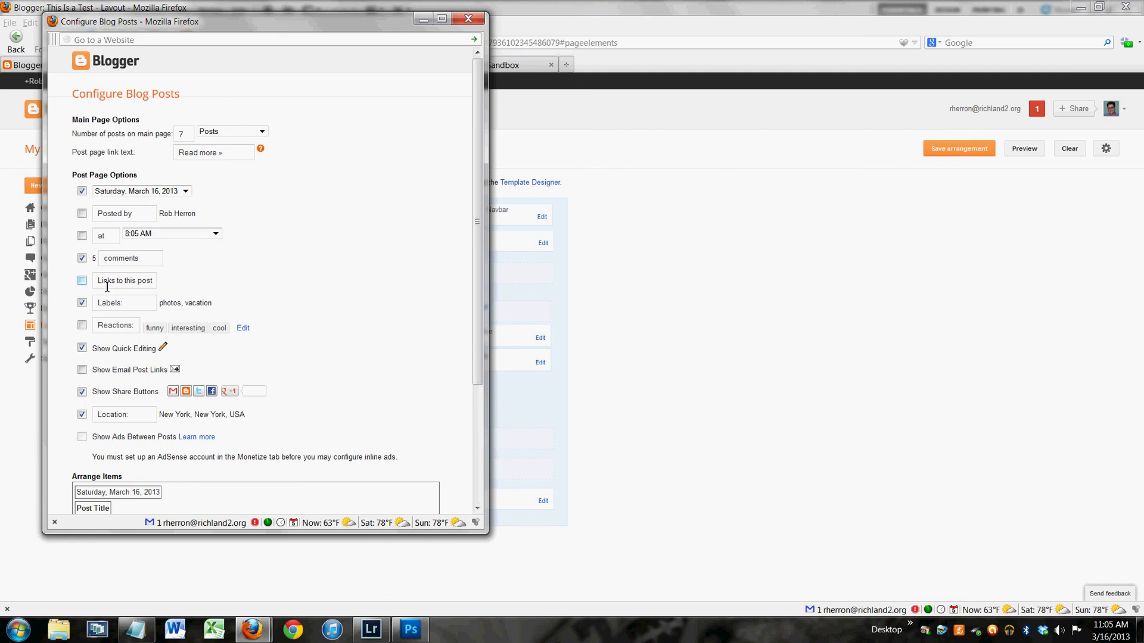
left_click(82, 259)
scroll(400, 259, "down", 1)
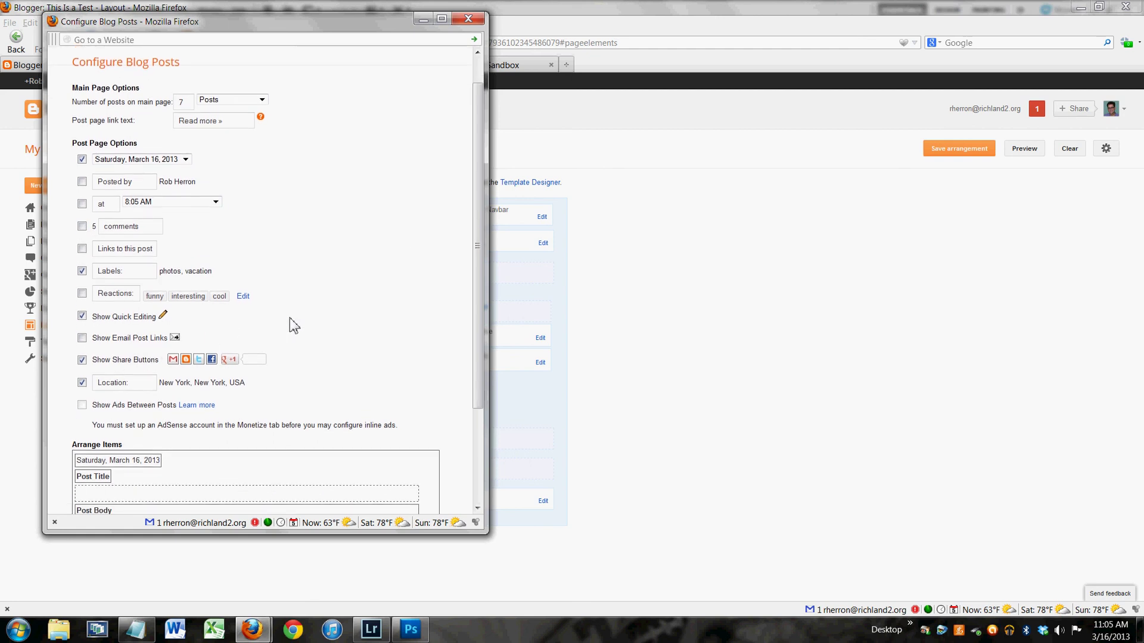
scroll(292, 321, "down", 1)
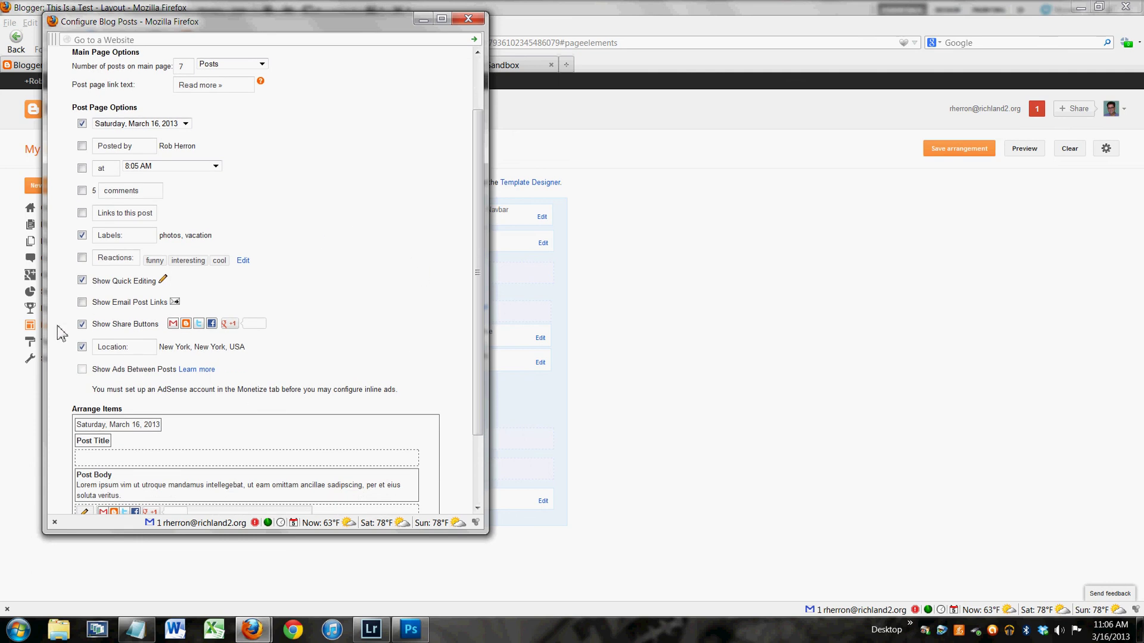
left_click(82, 302)
scroll(308, 239, "down", 3)
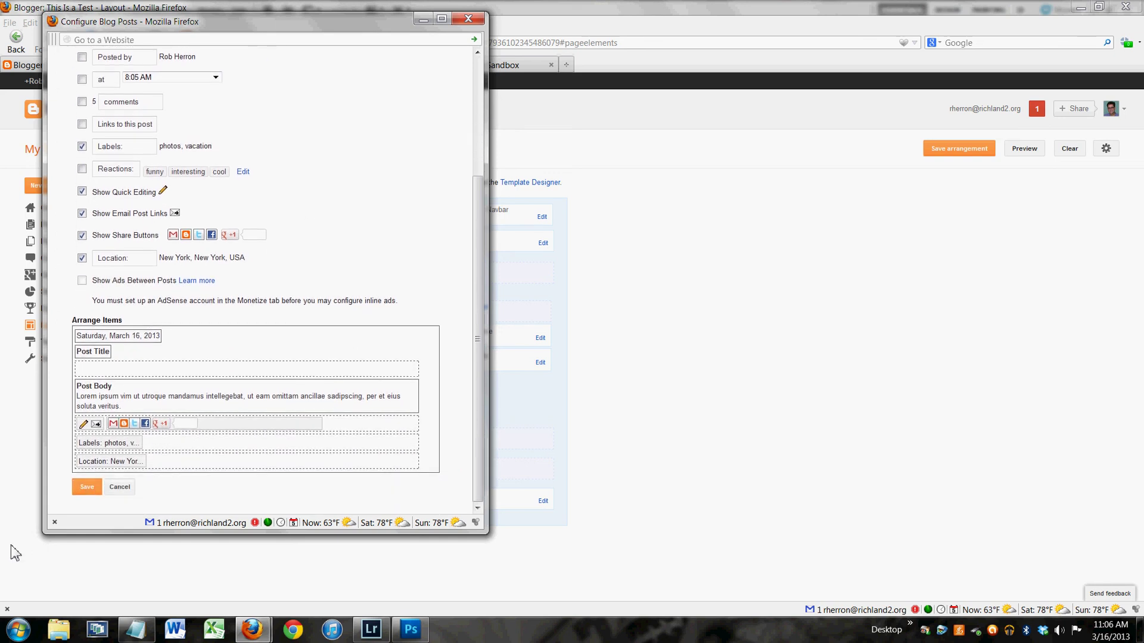
left_click(87, 487)
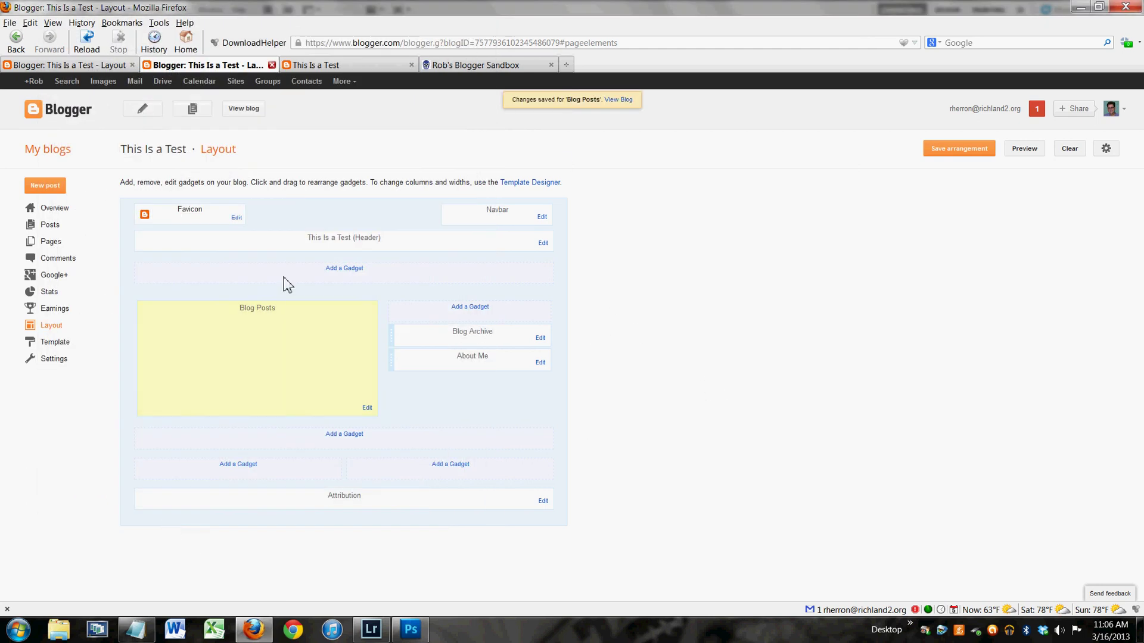
Step: Review the blog header's title, description and image placement settings, and close them without saving
left_click(546, 239)
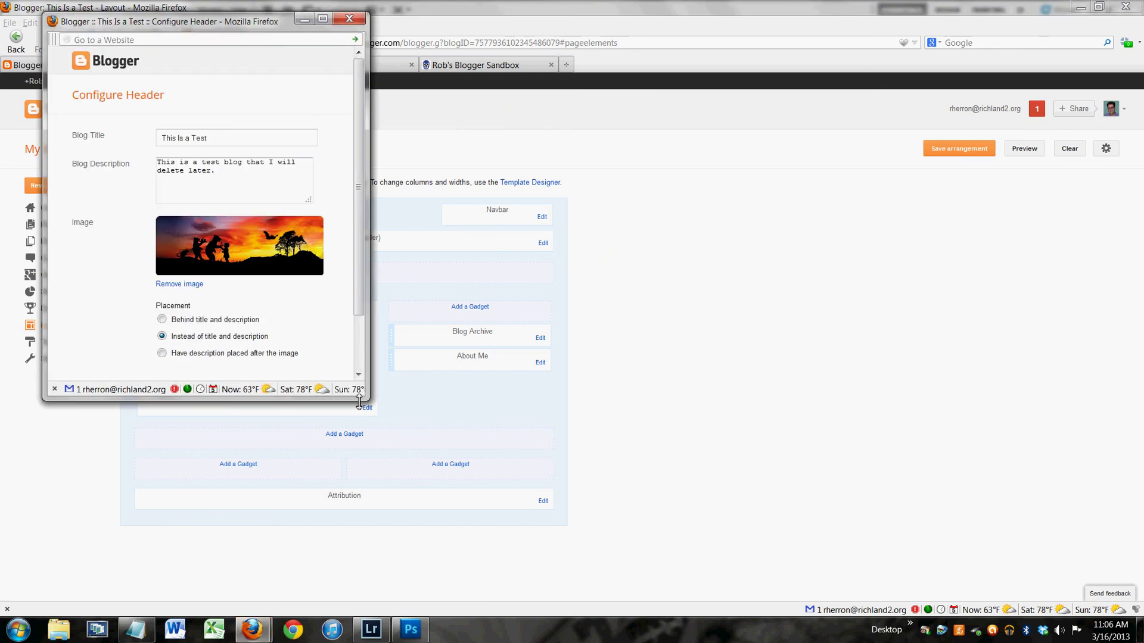
left_click_drag(372, 403, 492, 502)
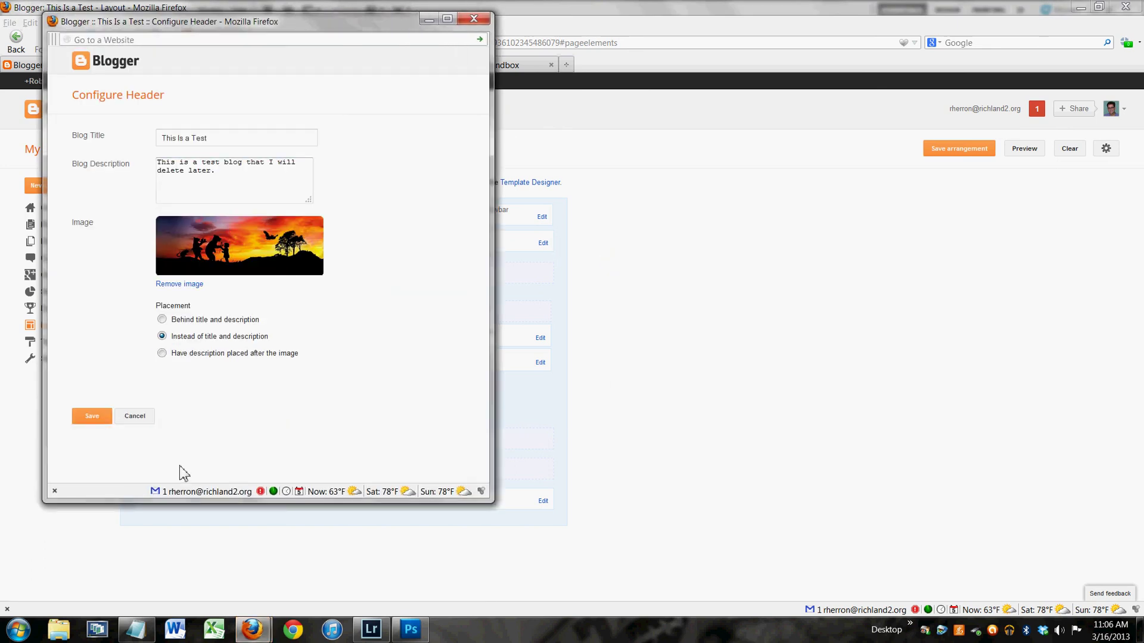
left_click(141, 419)
Step: Compare the header image on the live test blog with the layout page, ending on the live blog
left_click(349, 65)
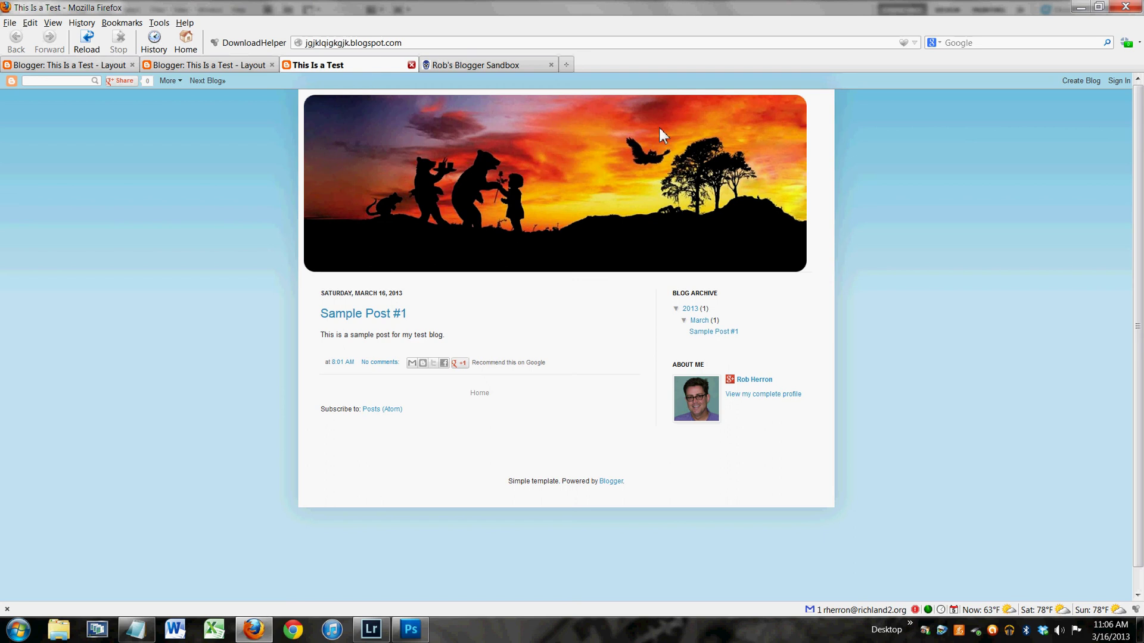
left_click(220, 66)
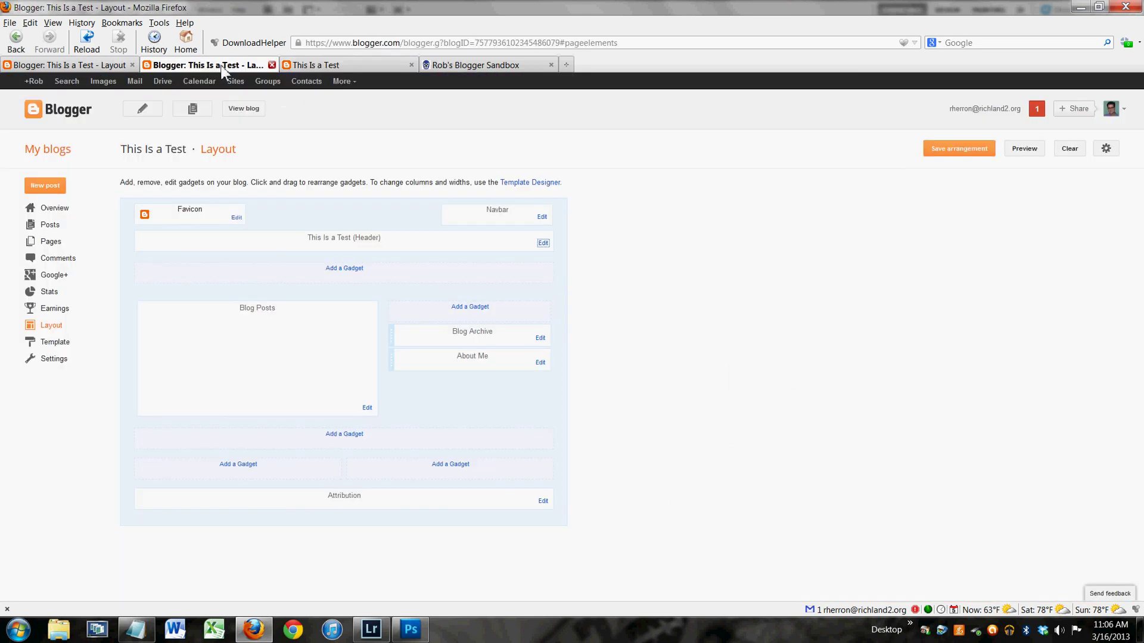
left_click(360, 67)
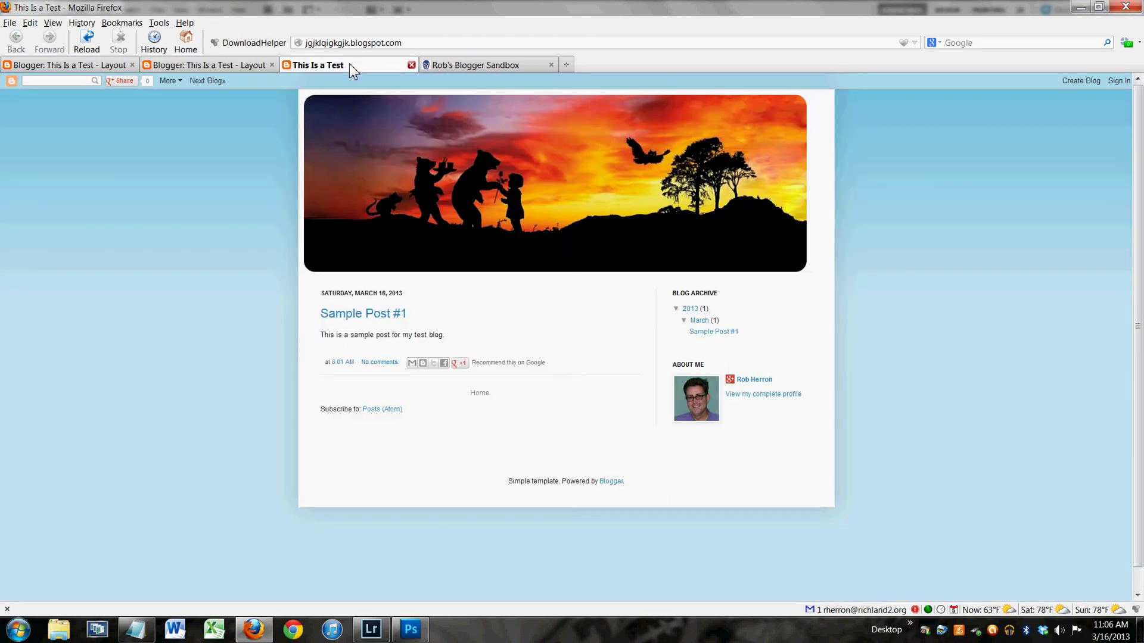